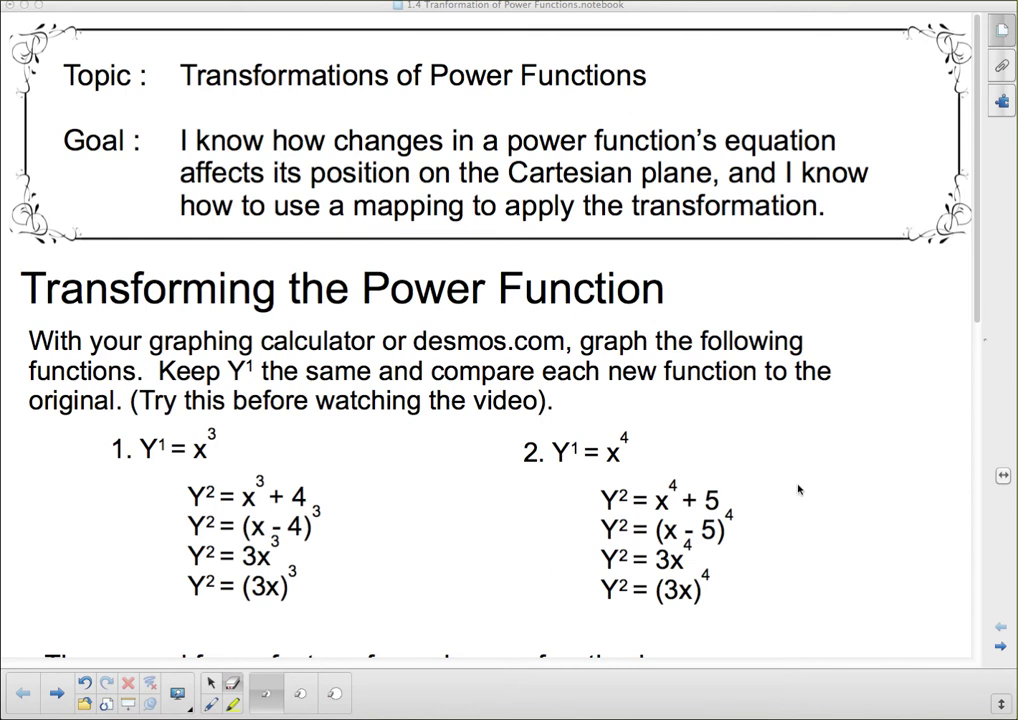
- Bring the Safari window with Desmos graphing y=x³ in front of the lesson page
click(716, 645)
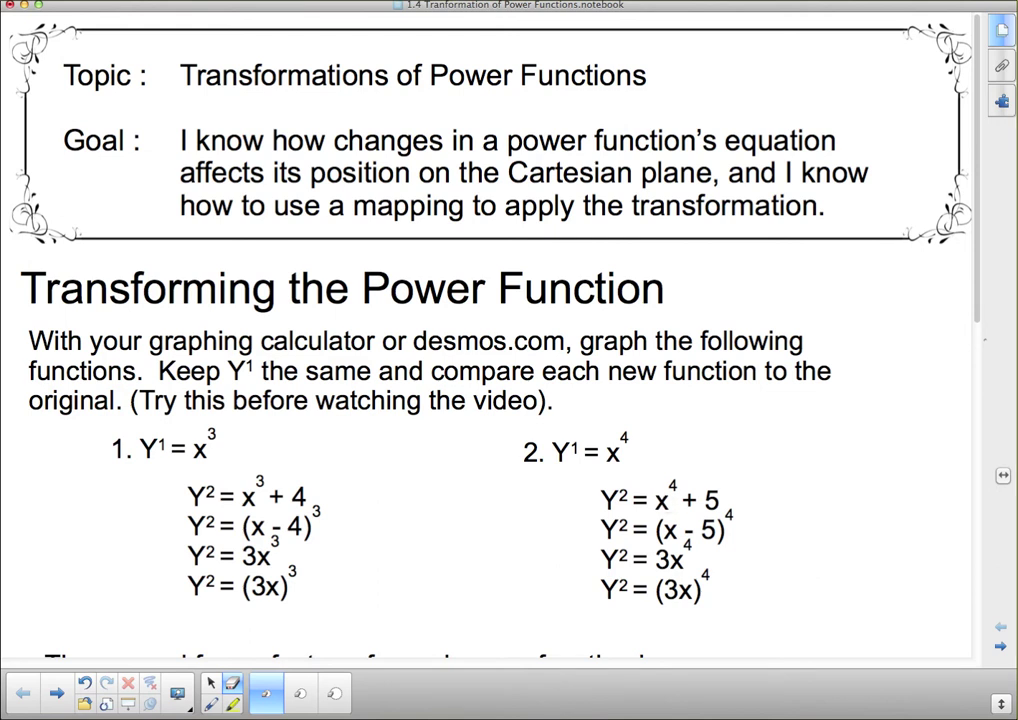
key(ctrl+Down)
key(Escape)
click(479, 717)
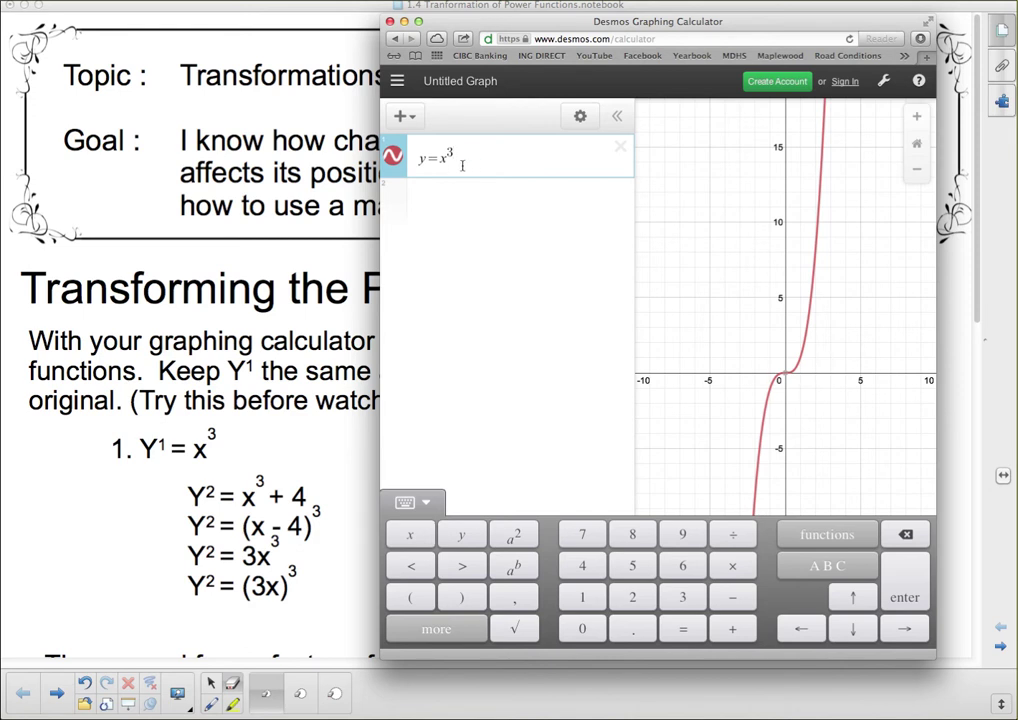
- Enter a second expression, y=x³+4, beneath the original y=x³
click(438, 208)
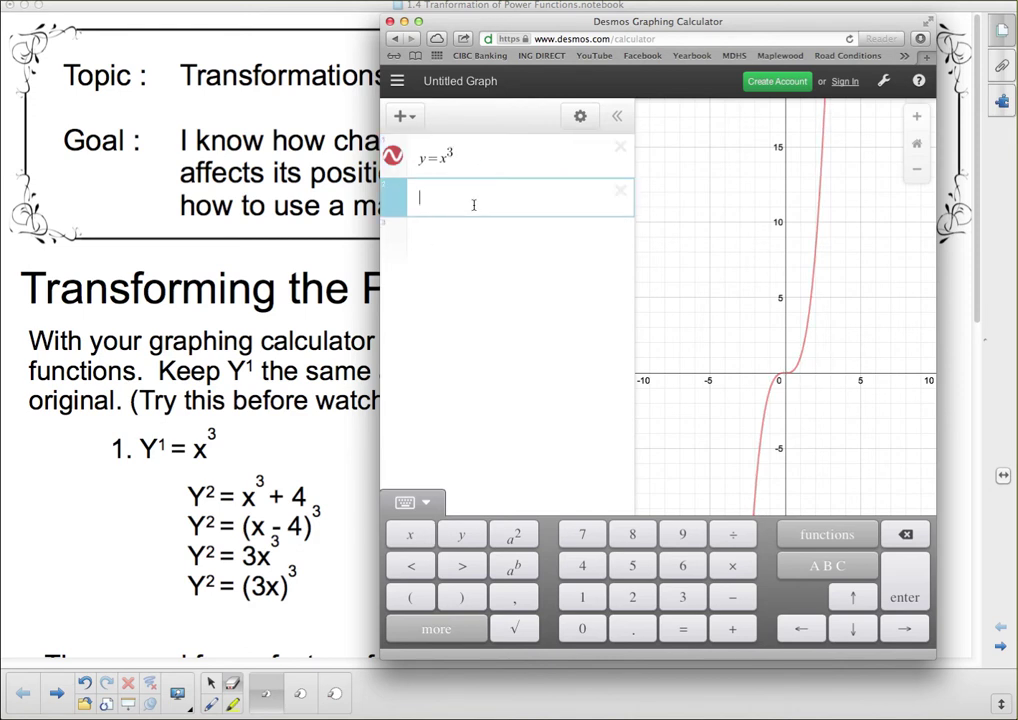
text(y=x)
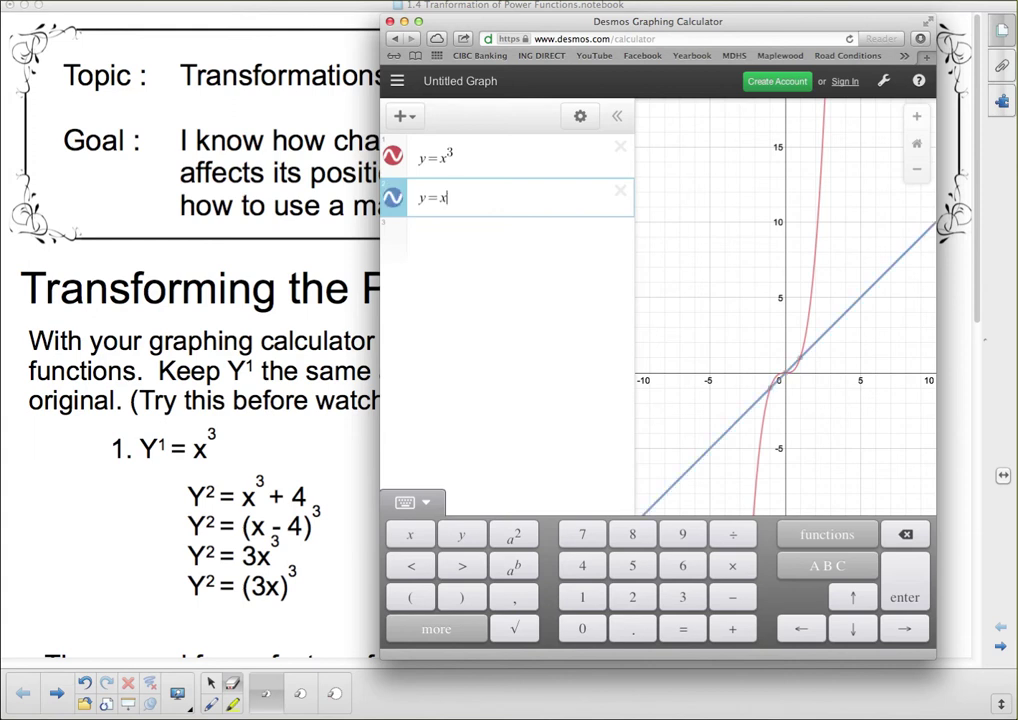
click(514, 567)
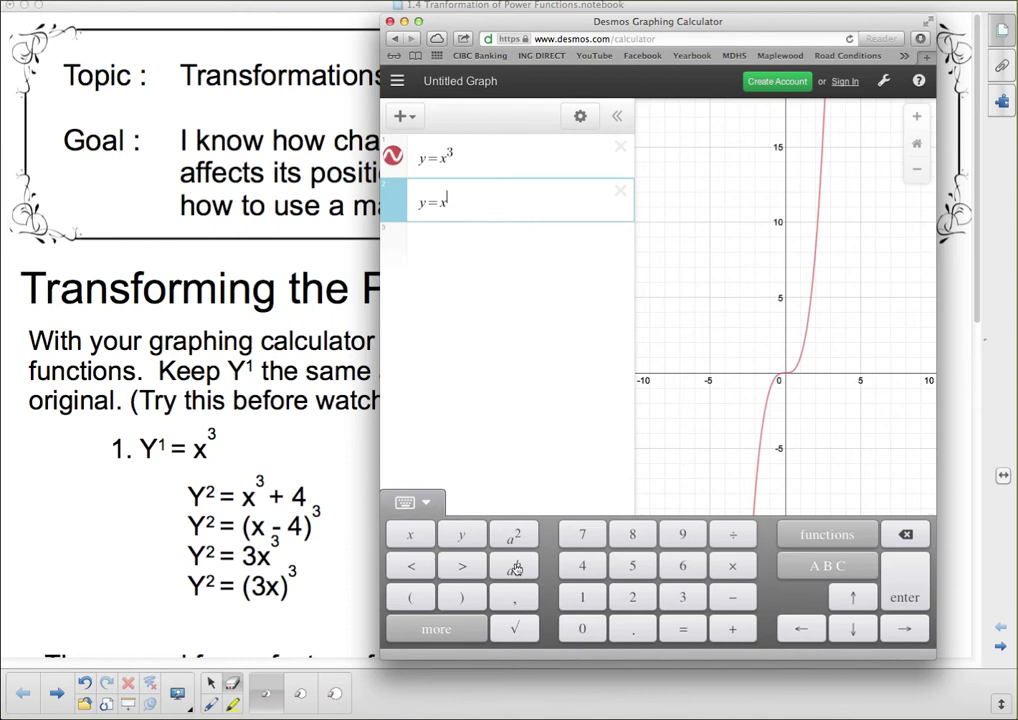
text(4)
key(BackSpace)
text(3)
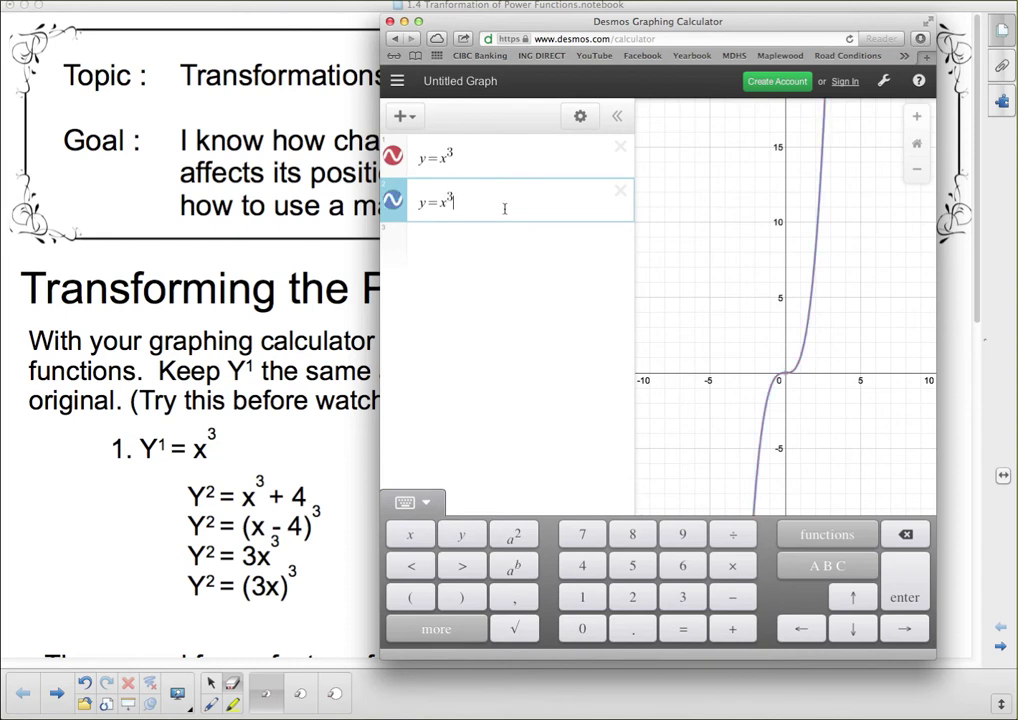
text(+)
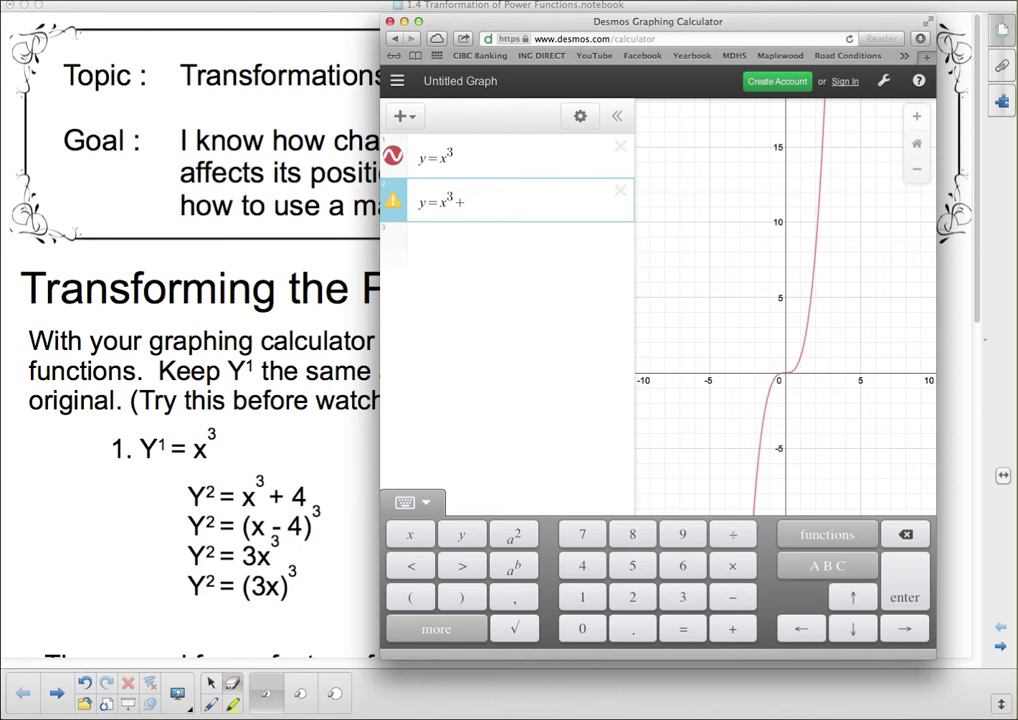
text(4)
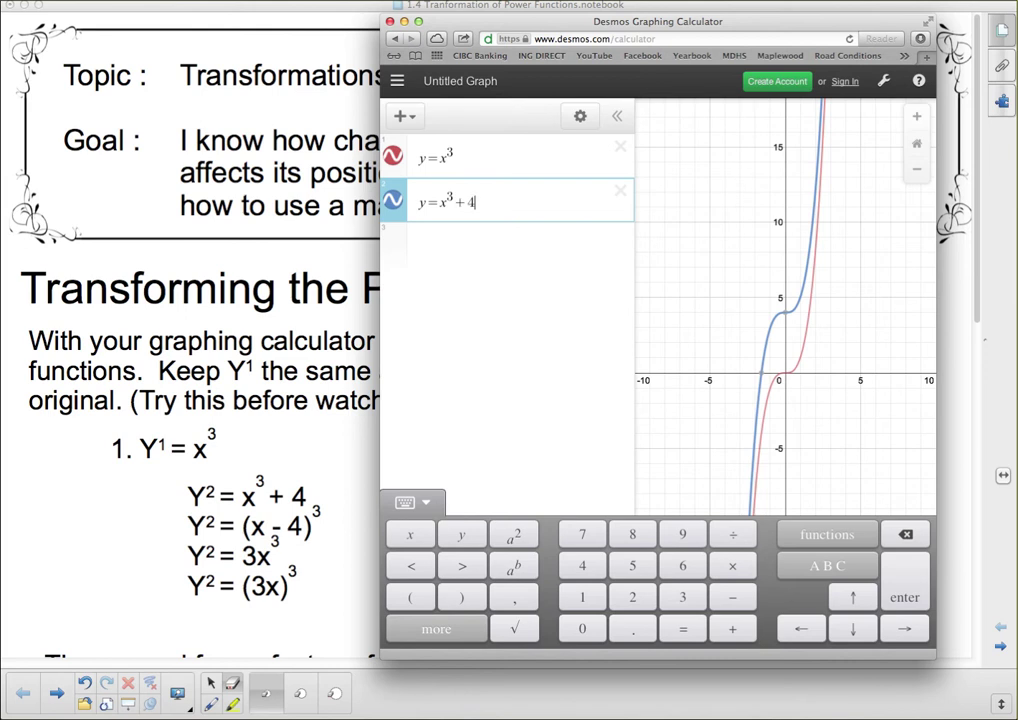
- Switch the second expression to y=x³−4, then remove the shift and start y=(x³)
click(458, 204)
text(-)
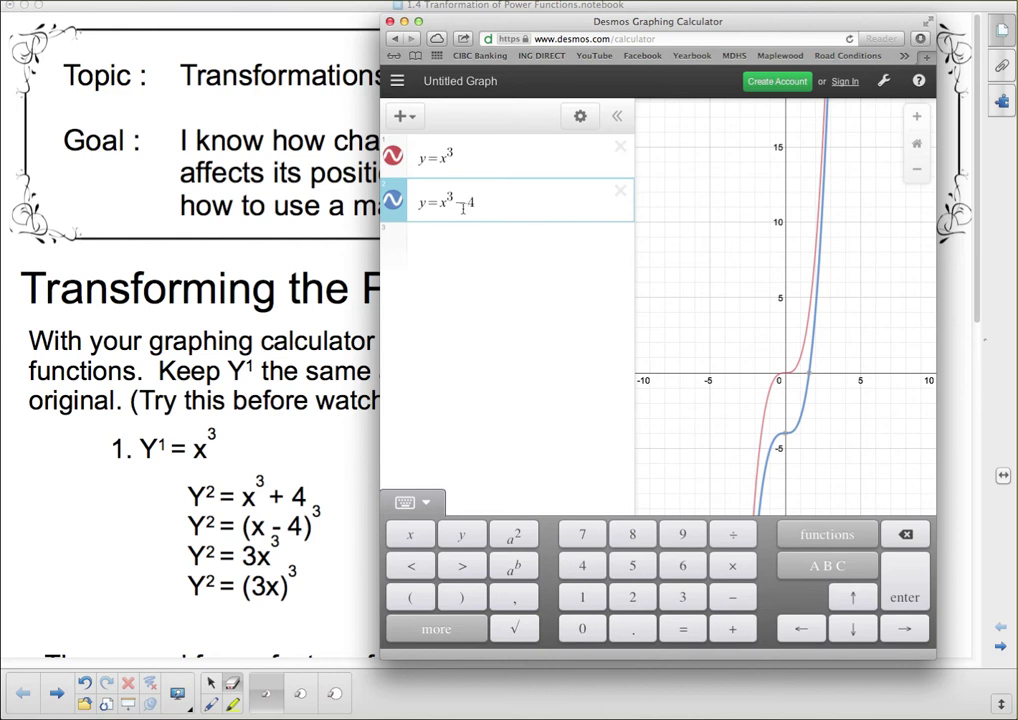
drag(457, 205, 496, 205)
key(BackSpace)
click(438, 204)
text(()
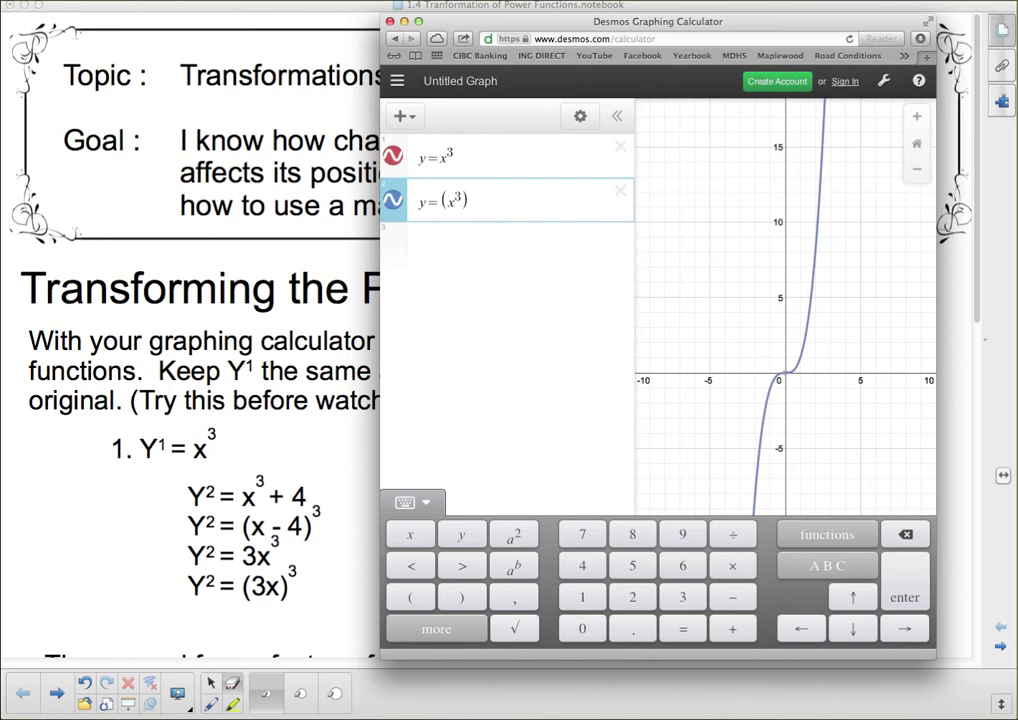
- Make the second expression y=(x−4)³, shifting its curve 4 units right
text(-4)
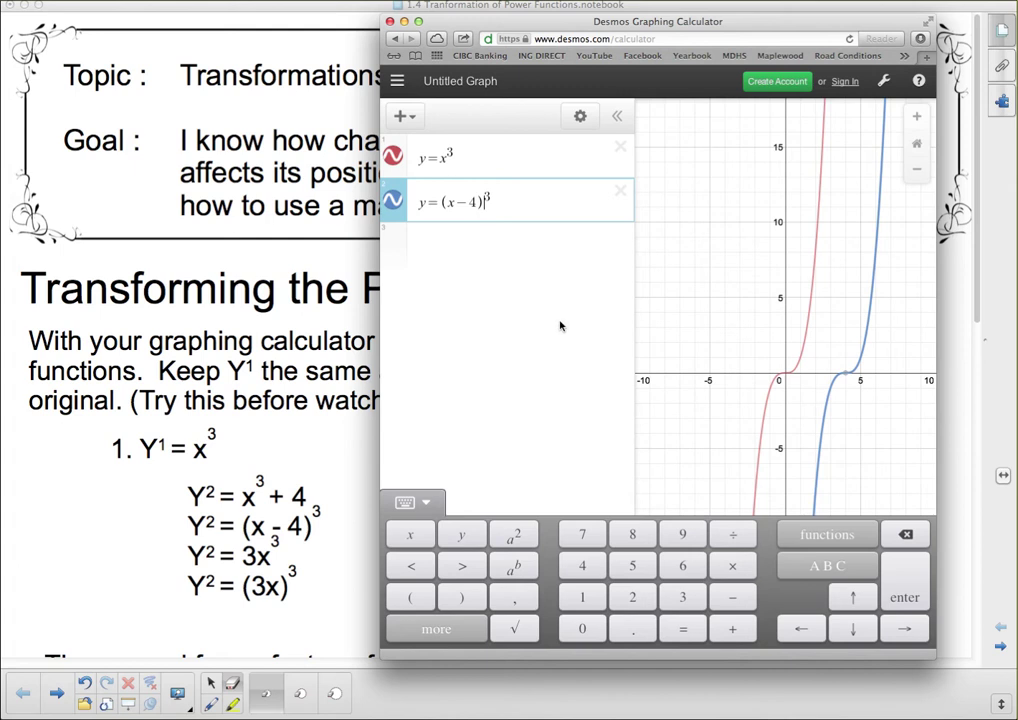
drag(441, 203, 485, 203)
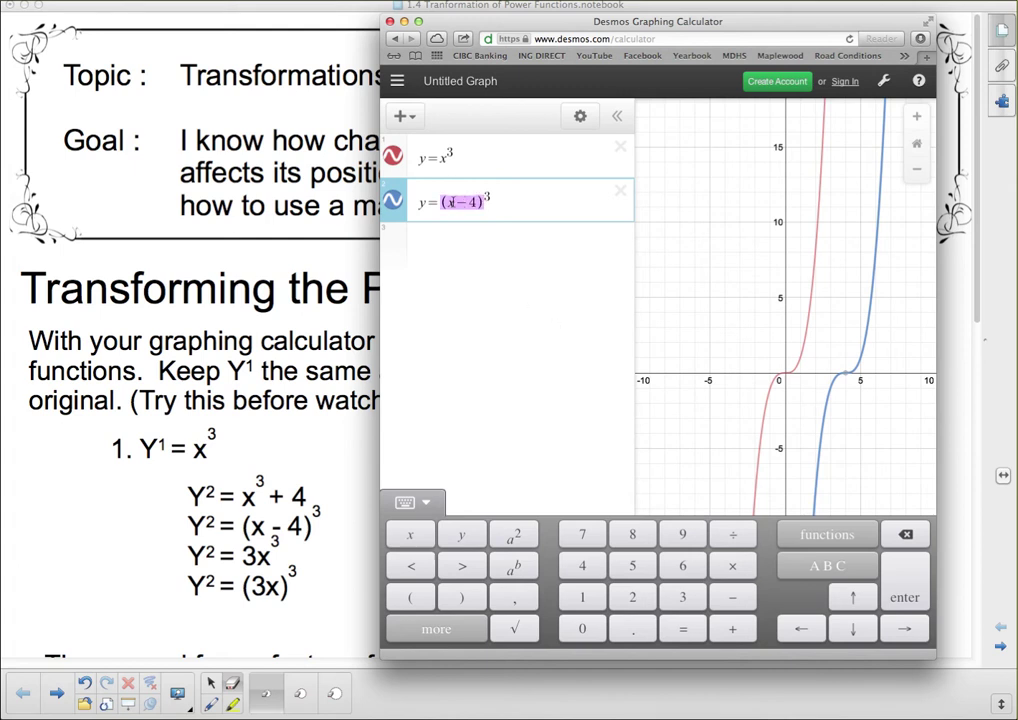
- Change the second curve to y=3x³ and compare both curves at x=1
text(3x)
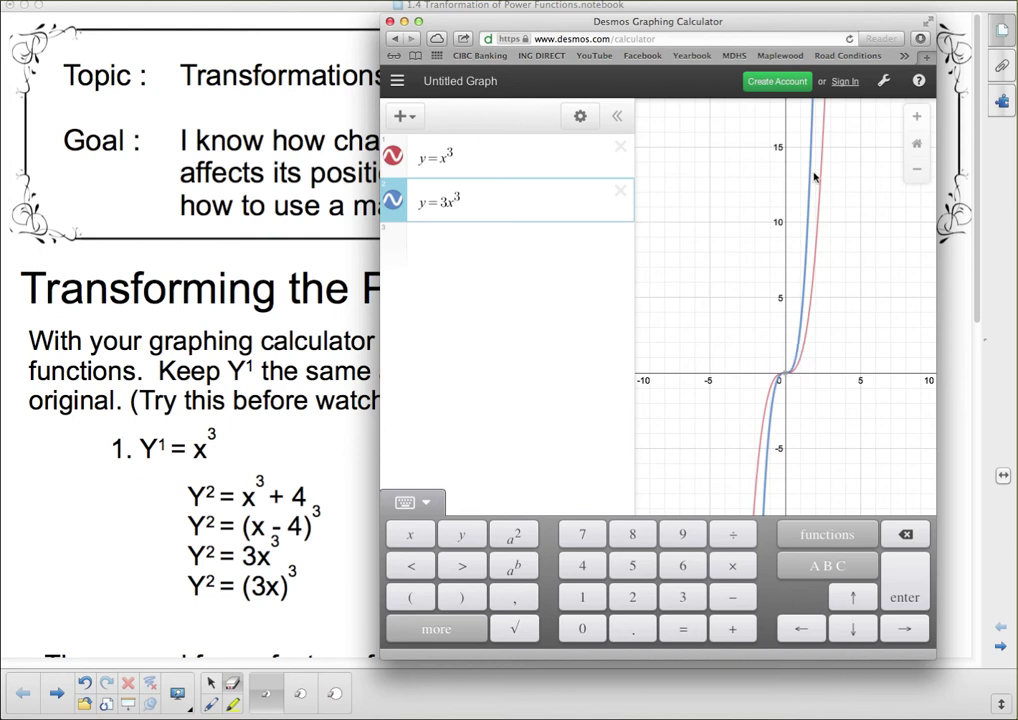
click(801, 364)
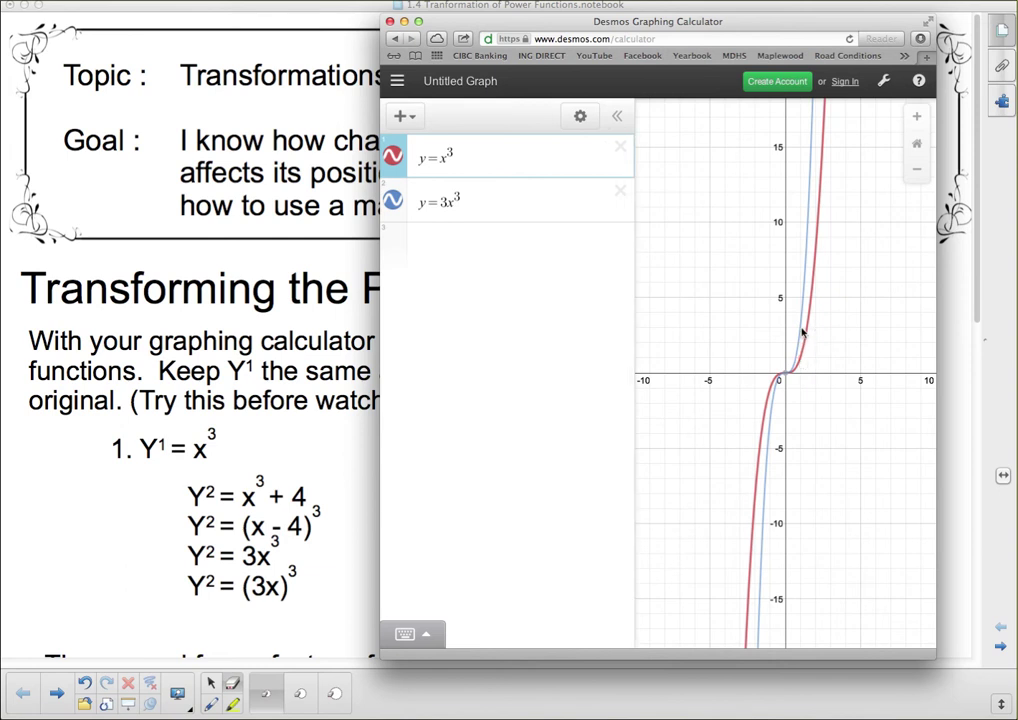
click(801, 333)
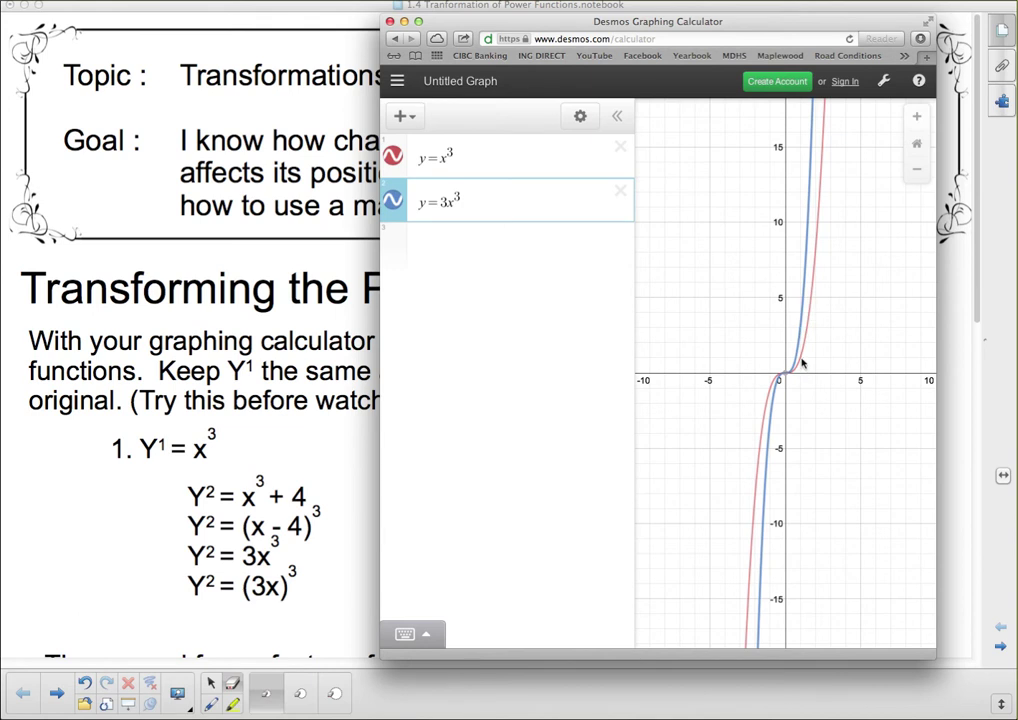
click(800, 366)
click(802, 332)
- Compare the y=x³ and y=3x³ values at x=2, panning to larger y-values
click(816, 257)
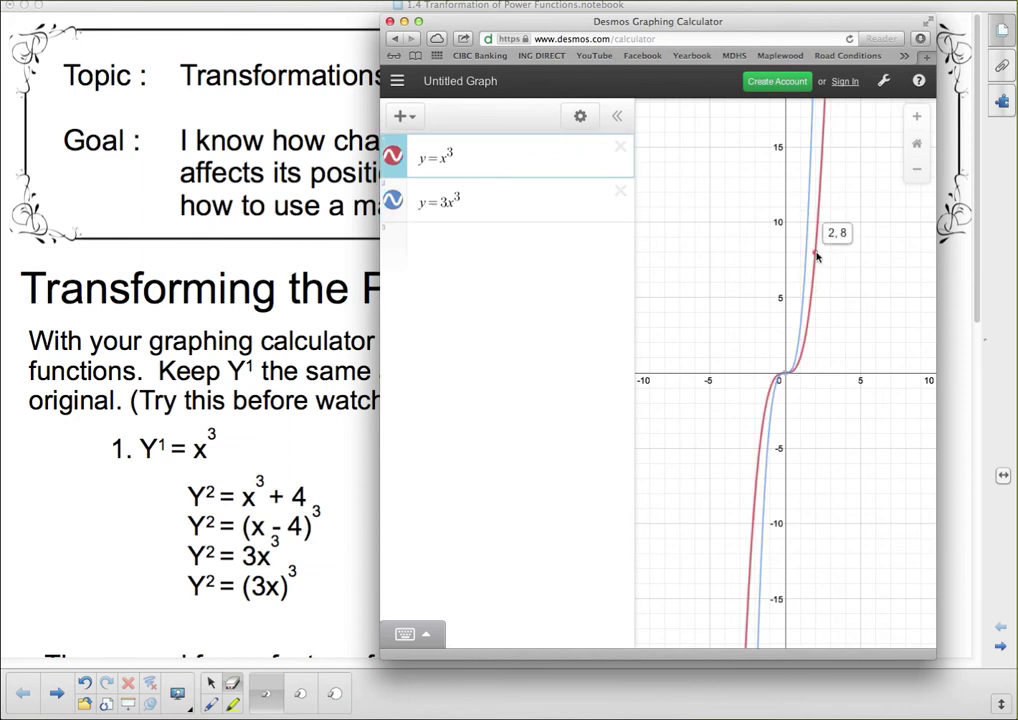
click(822, 141)
mouse_move(822, 141)
mouse_down()
mouse_move(857, 391)
mouse_move(815, 575)
mouse_up()
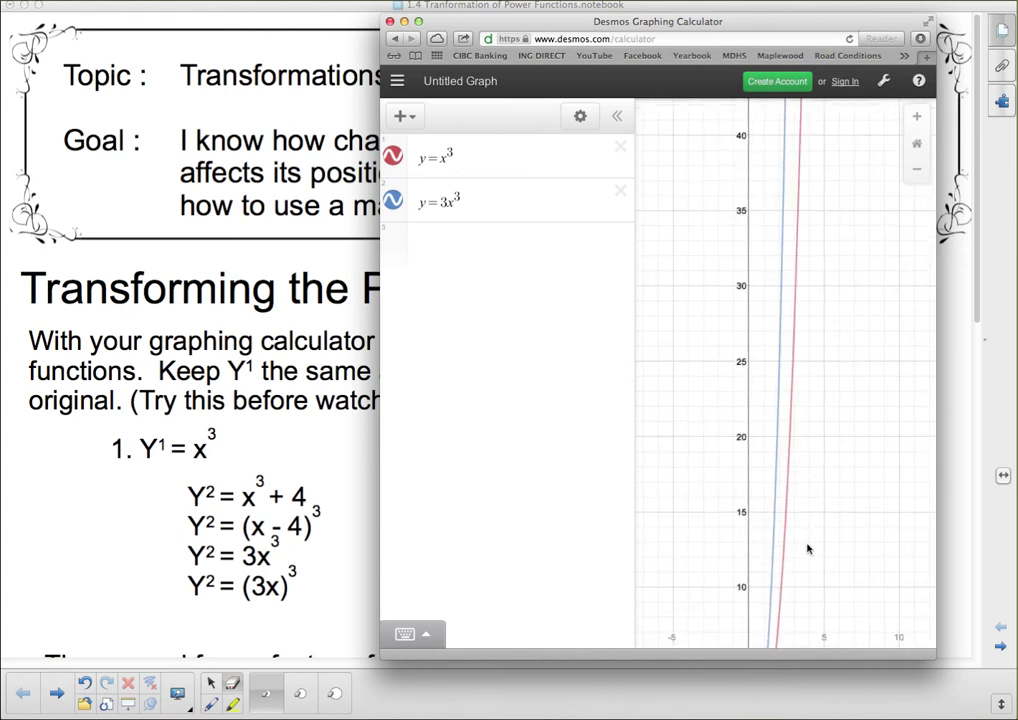
click(780, 380)
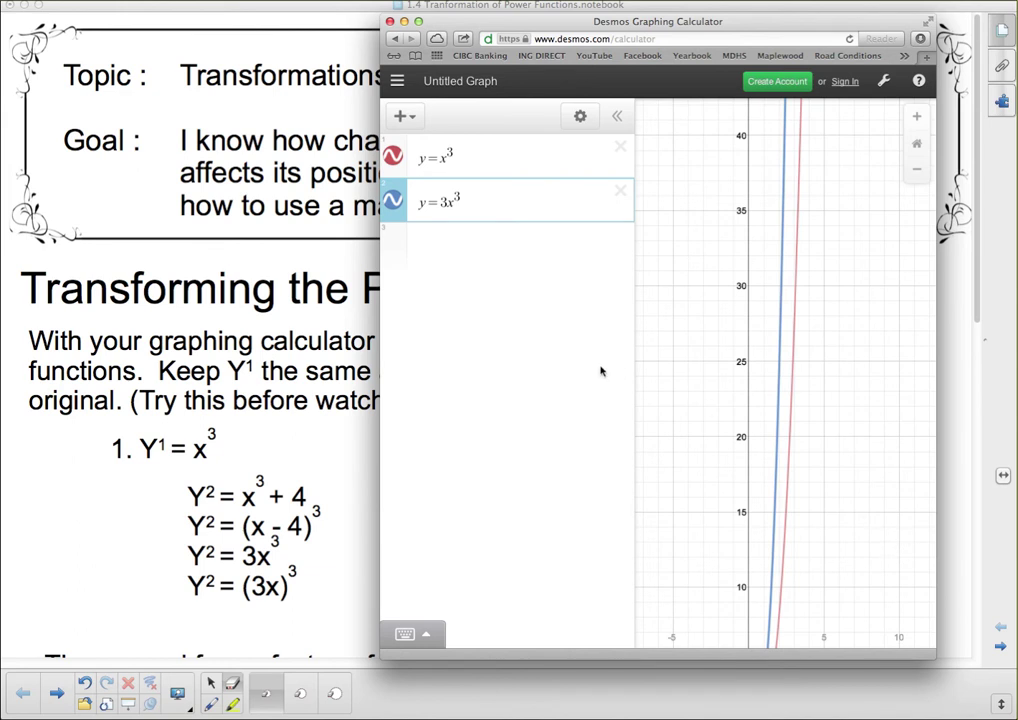
- Change the second expression to y=(3x)³ and recentre the graph on the origin
click(443, 203)
text((3x))
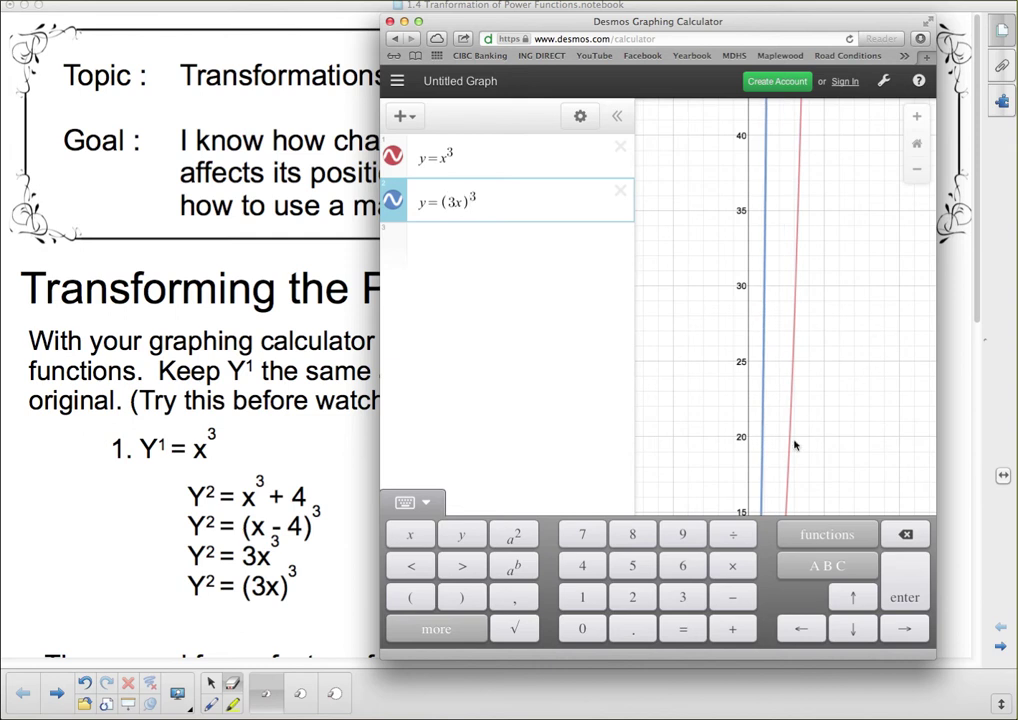
drag(795, 443, 797, 257)
drag(870, 495, 882, 281)
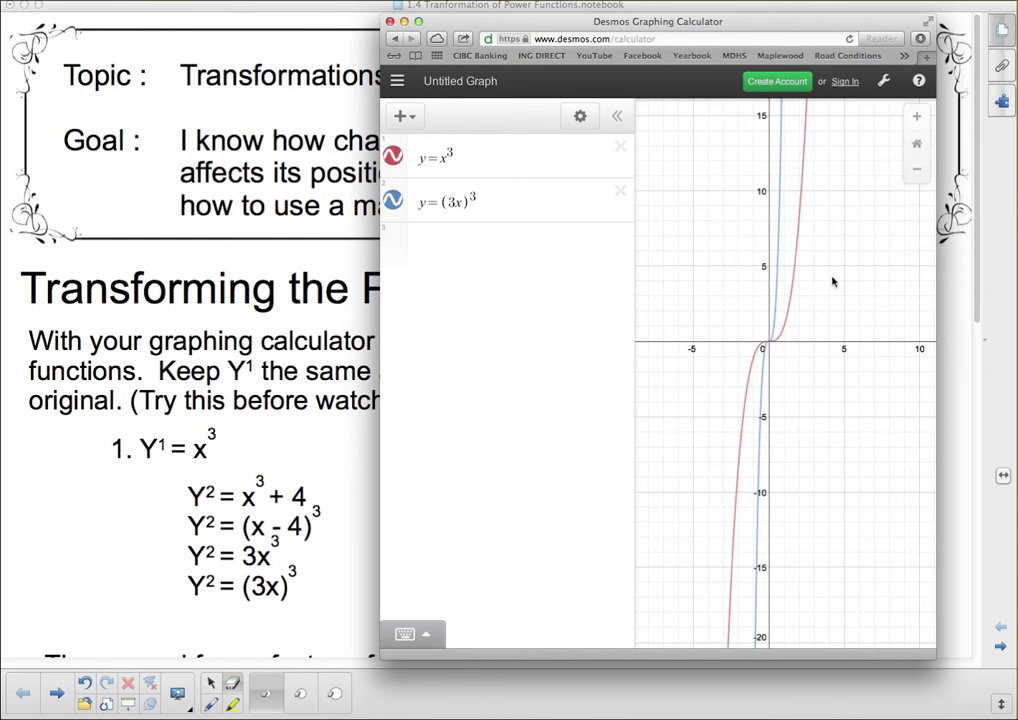
- Trace y=x³ at (1, 1) and y=(3x)³ near the origin
click(785, 331)
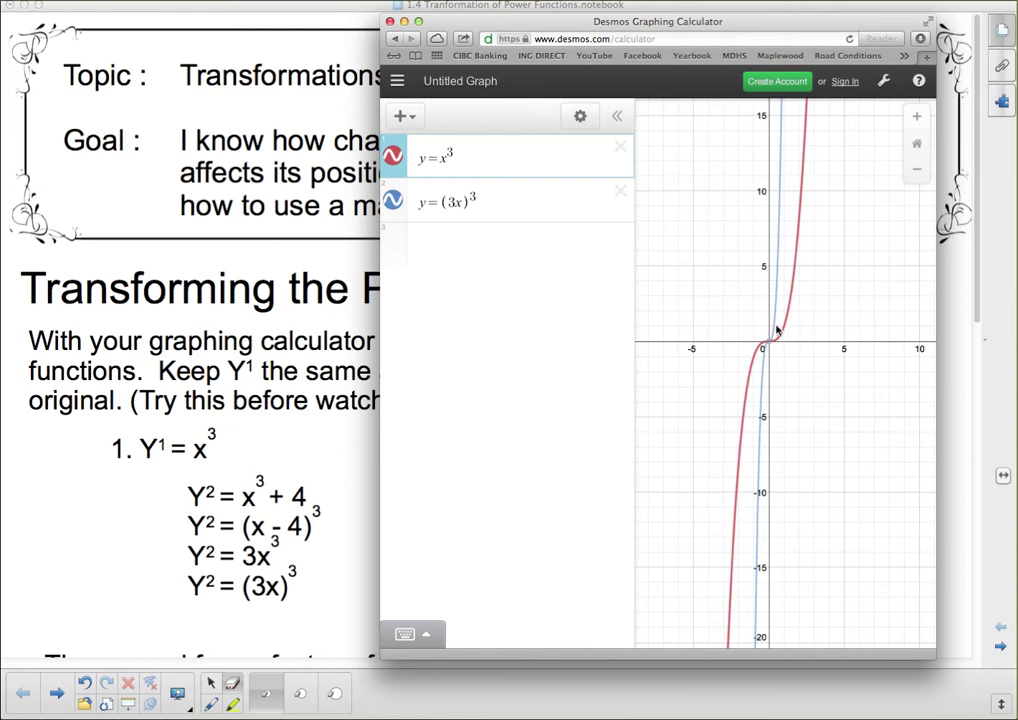
drag(776, 328, 777, 325)
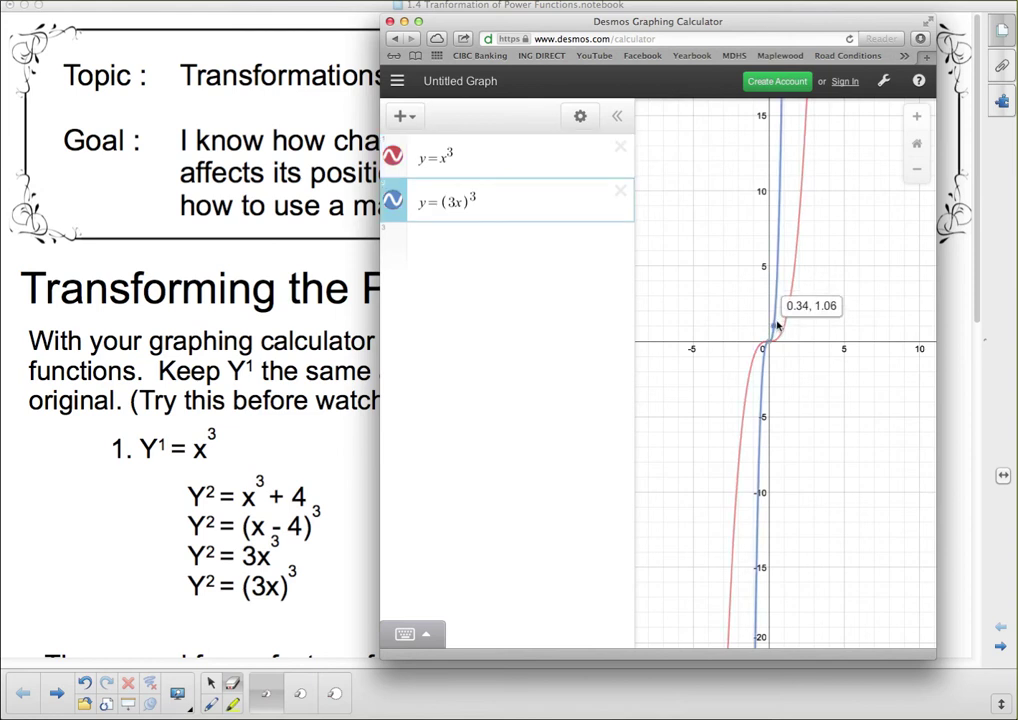
drag(777, 326, 777, 325)
- Pan up and read the point (3, 27) on y=x³
drag(777, 326, 777, 326)
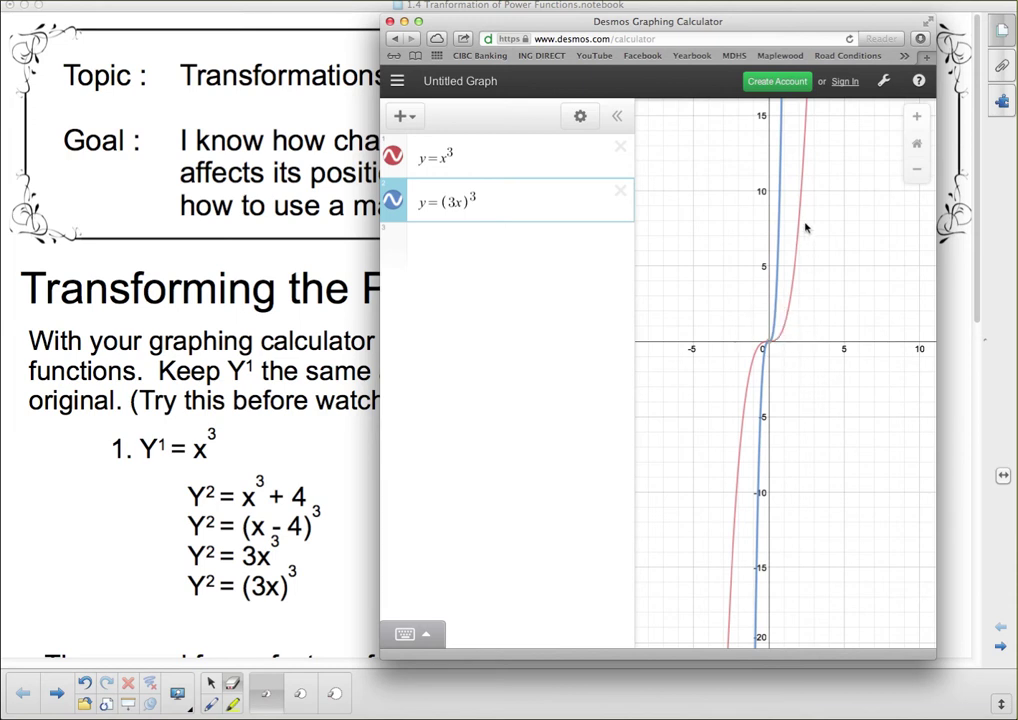
mouse_move(775, 350)
drag(825, 141, 838, 506)
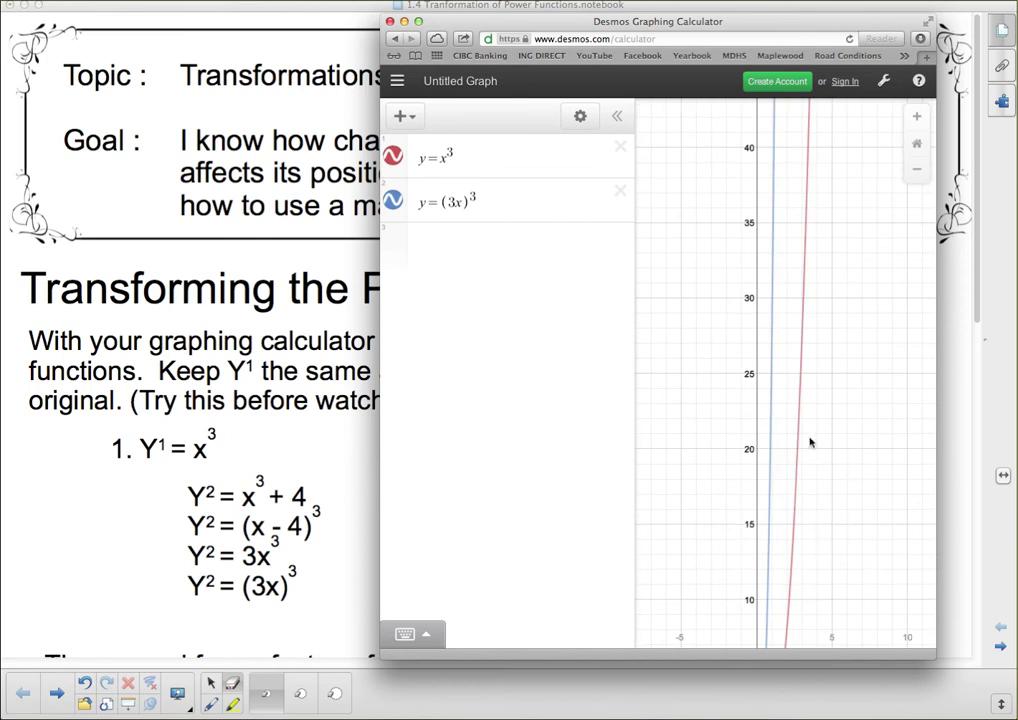
click(802, 345)
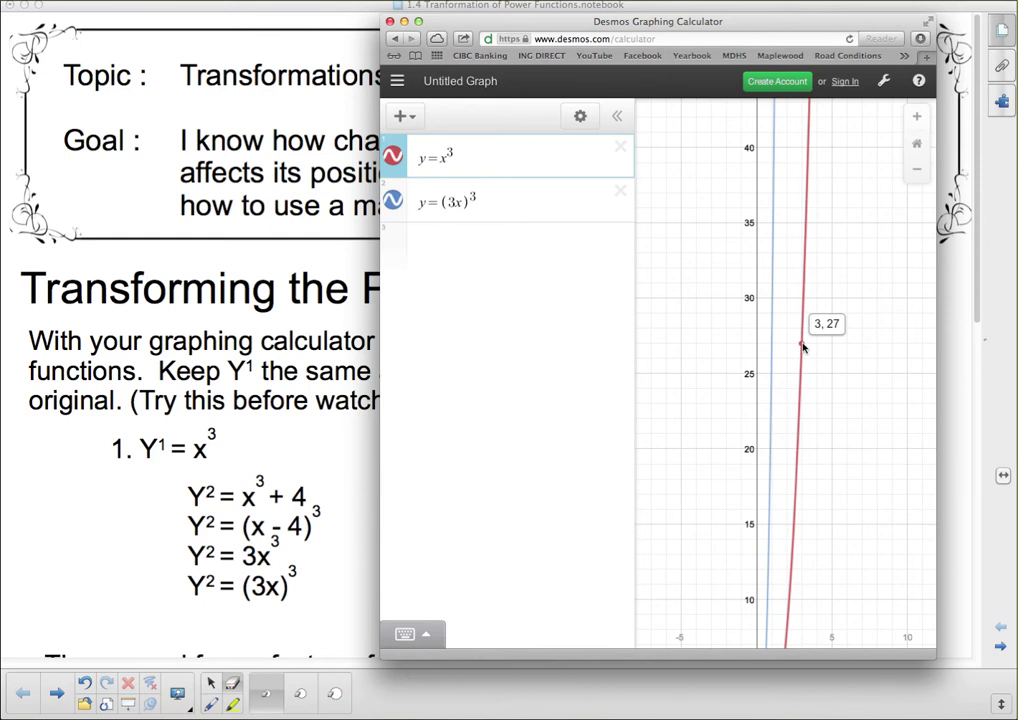
drag(802, 346, 791, 348)
click(772, 347)
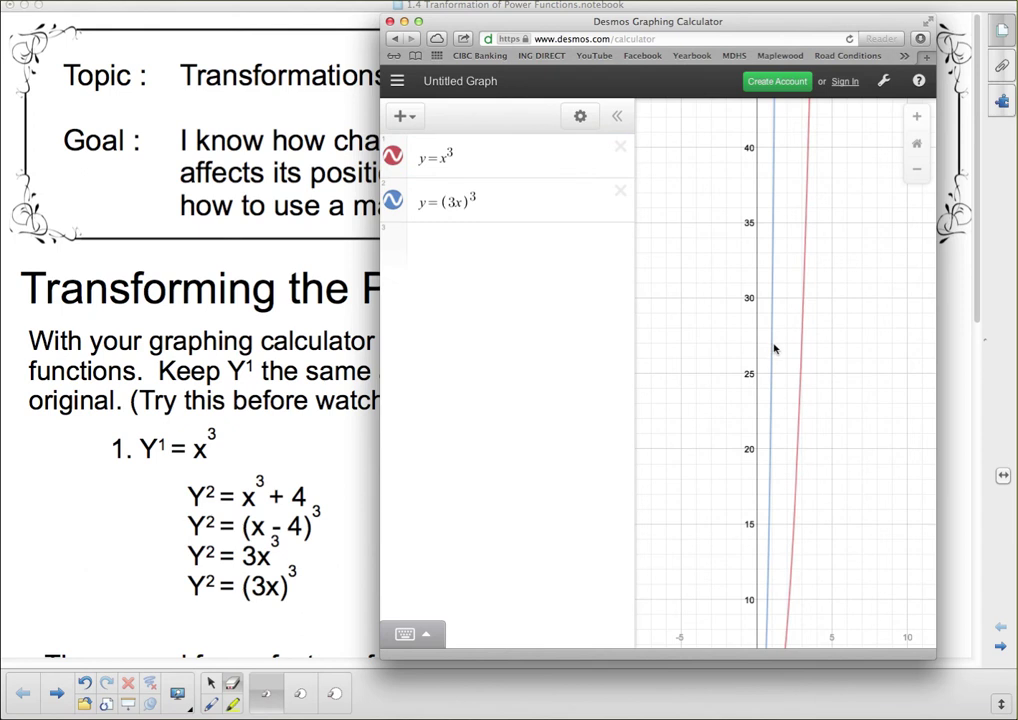
- Compare (1, 27) on y=(3x)³ with (3, 27) on y=x³, then move Desmos left
scroll(774, 348, up, 3)
click(774, 348)
click(774, 347)
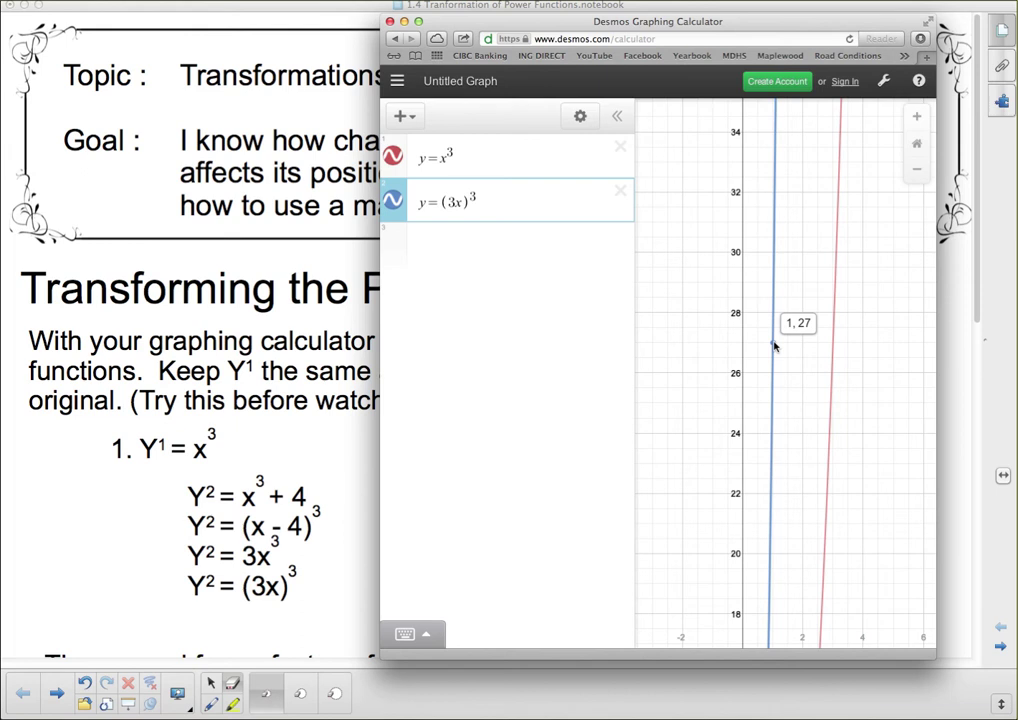
click(833, 345)
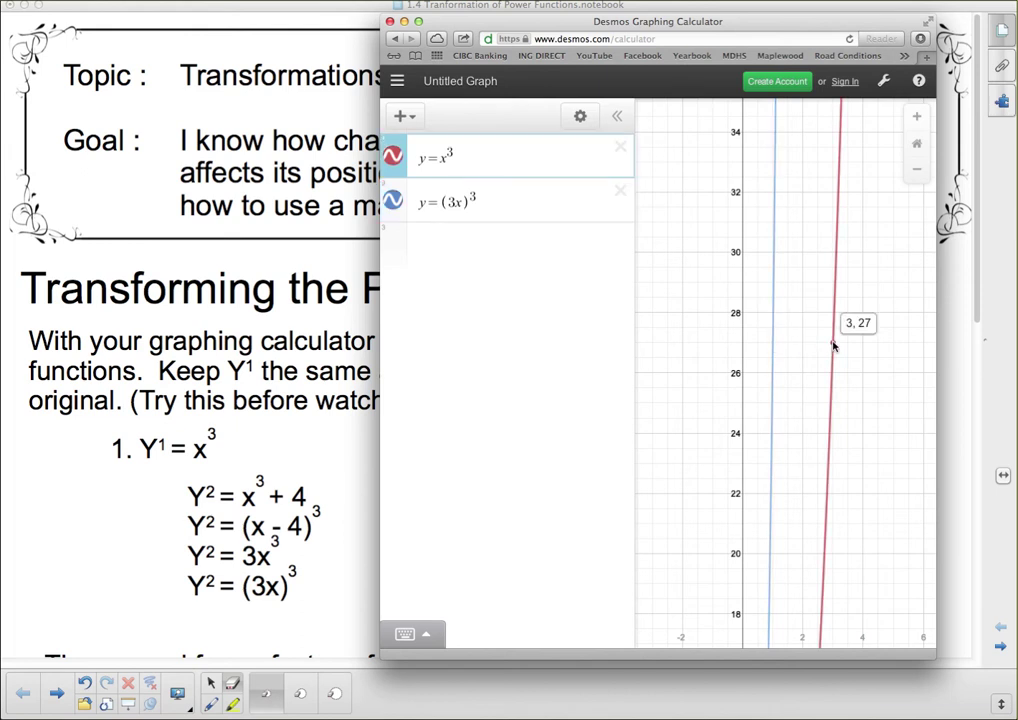
click(774, 345)
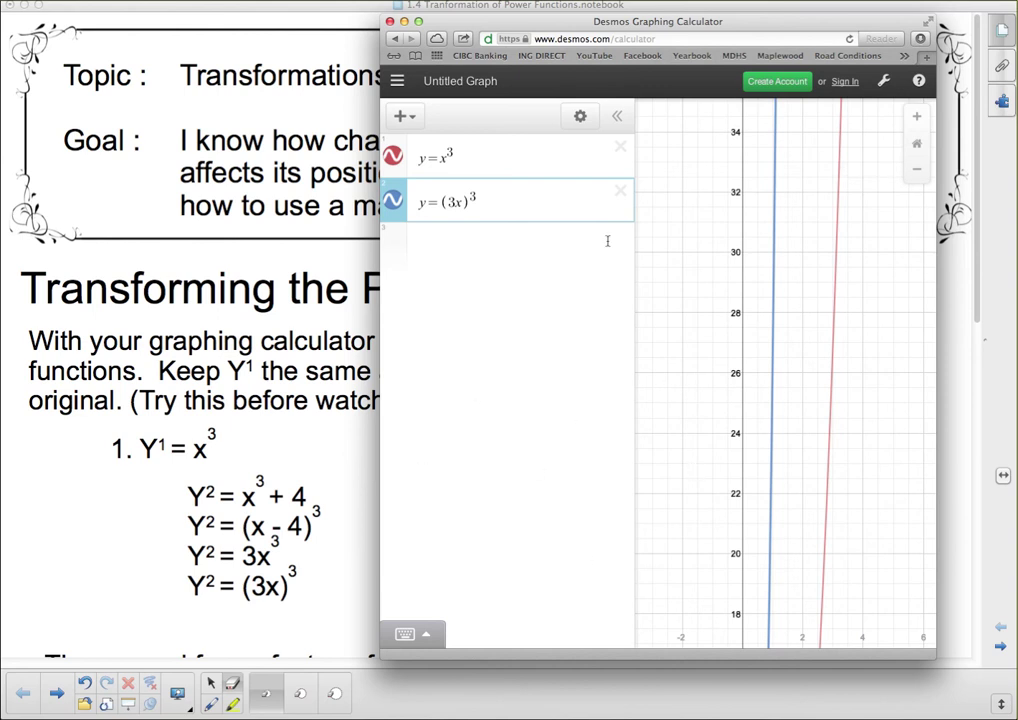
drag(857, 24, 500, 33)
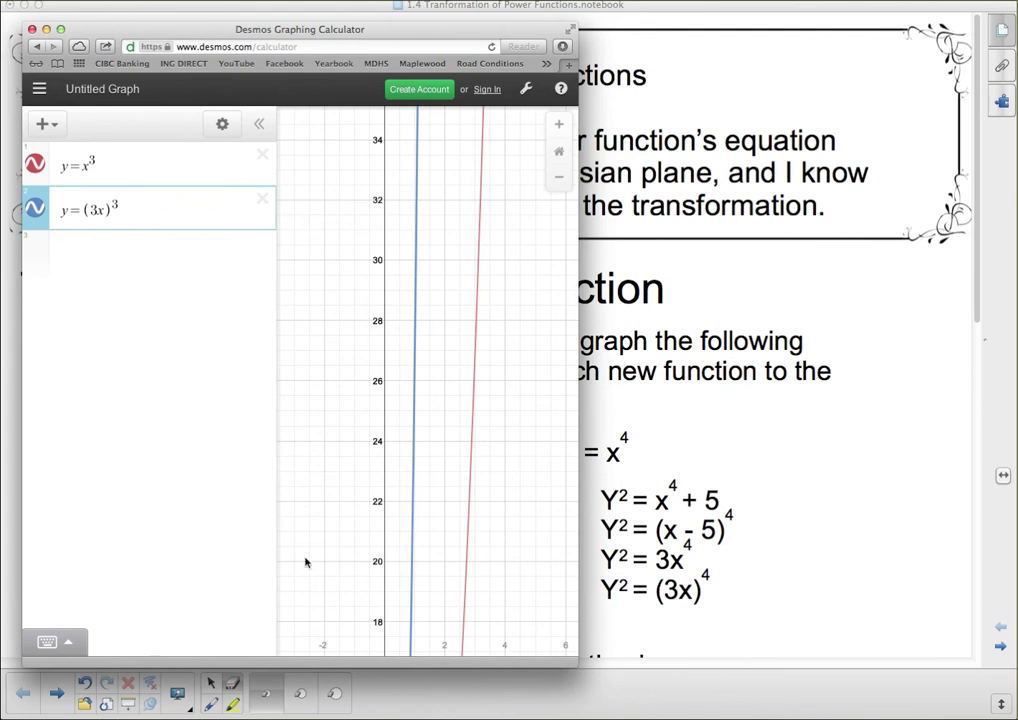
- Change y=x³ to y=x⁴ and delete the y=(3x)³ expression
double_click(92, 162)
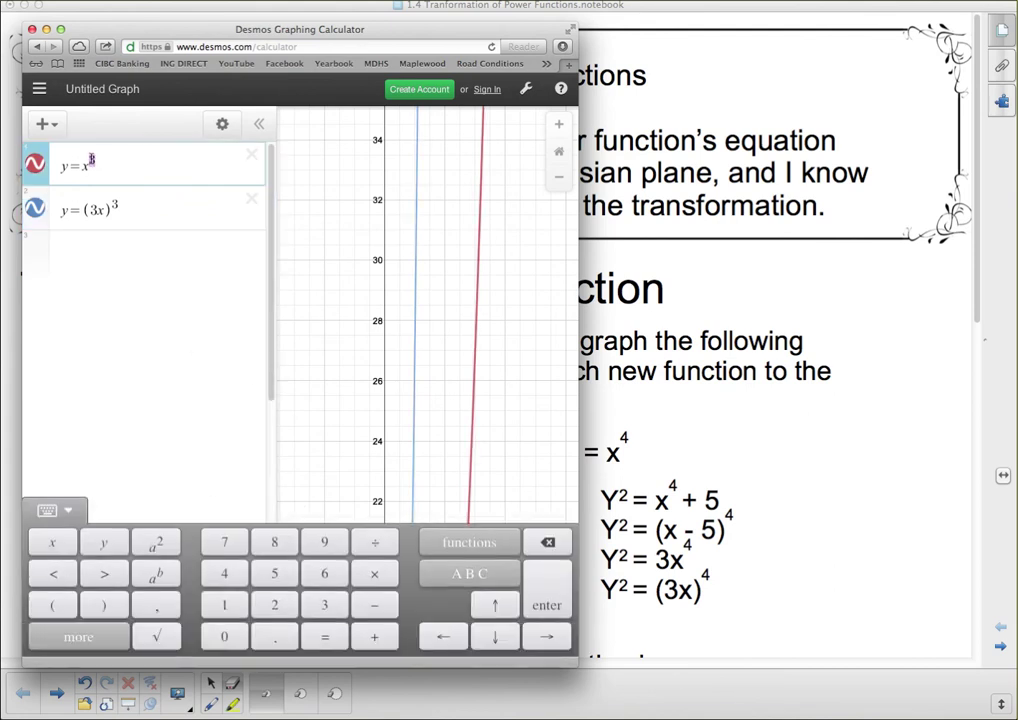
text(4)
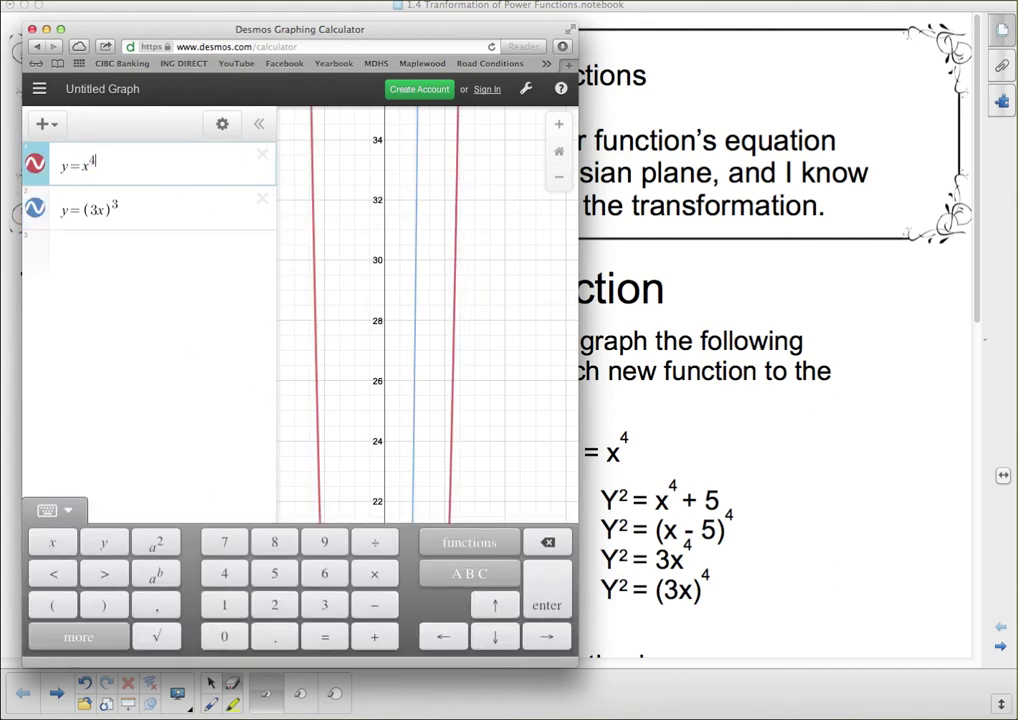
triple_click(131, 218)
key(BackSpace)
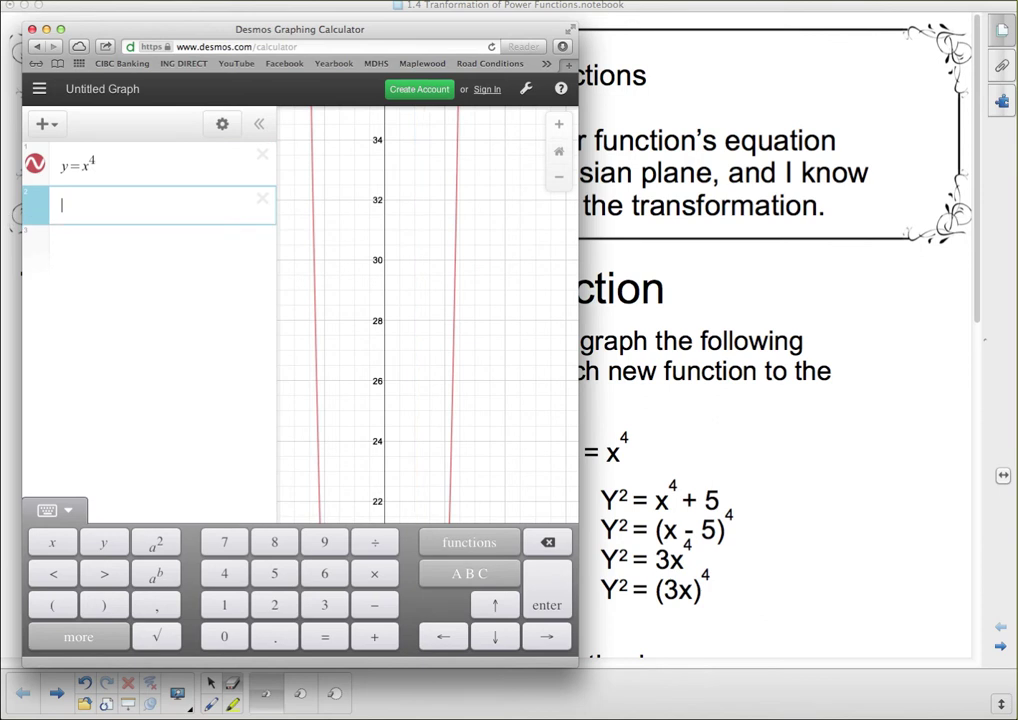
click(463, 452)
drag(470, 250, 500, 284)
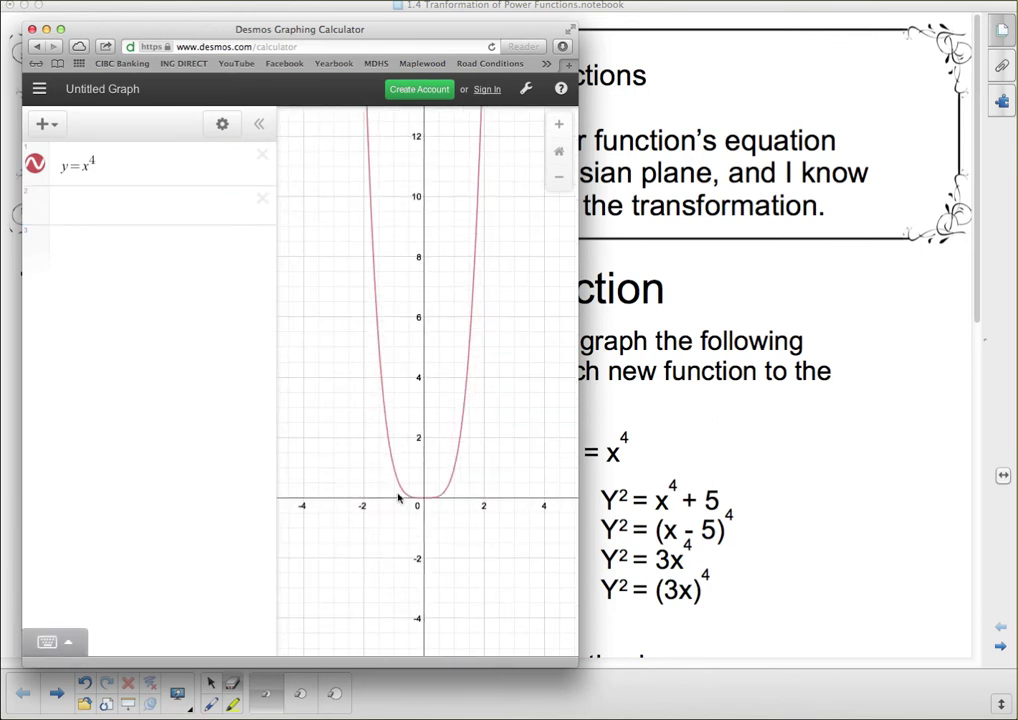
- Shift the quartic down to y=x⁴−5 and view its minimum at (0, −5)
click(131, 176)
text(+5)
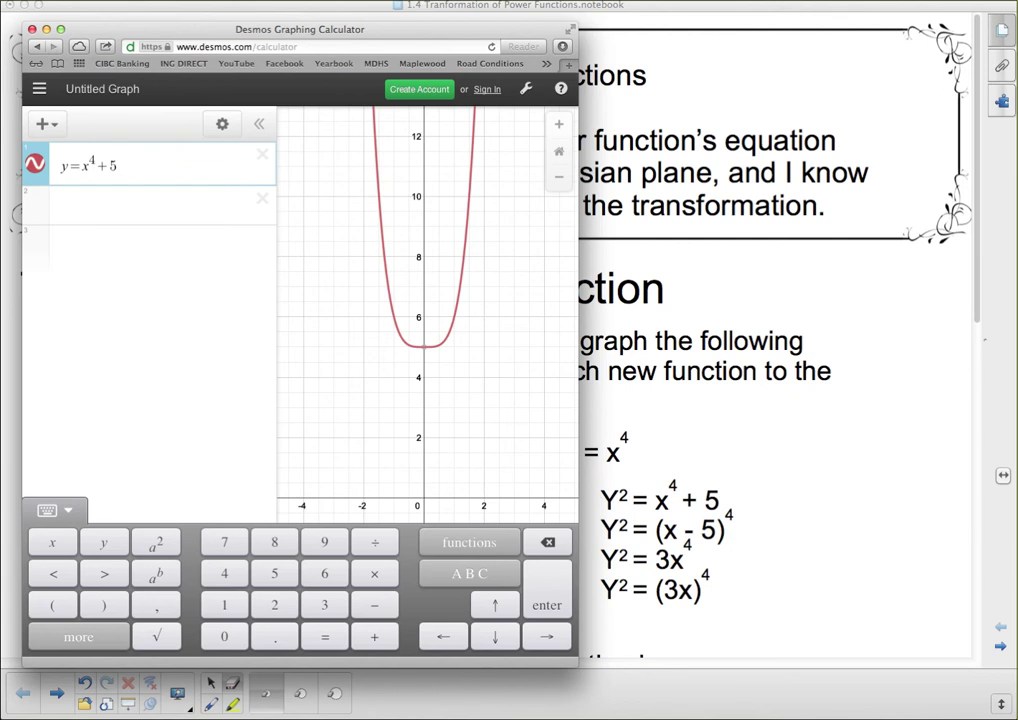
key(BackSpace)
key(BackSpace)
text(-5)
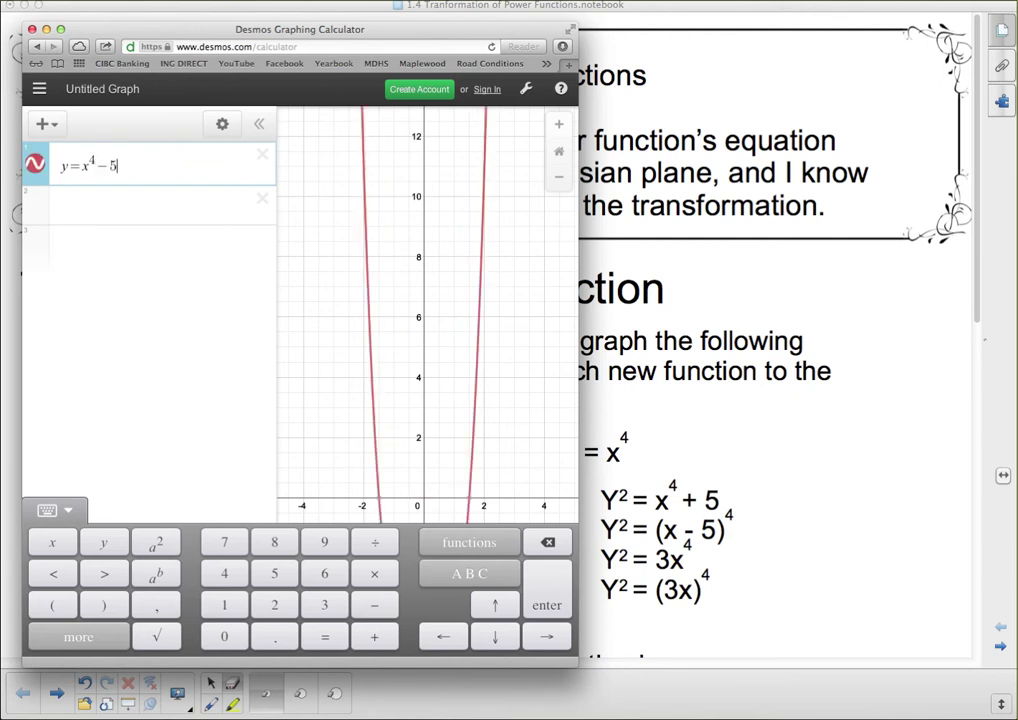
key(Return)
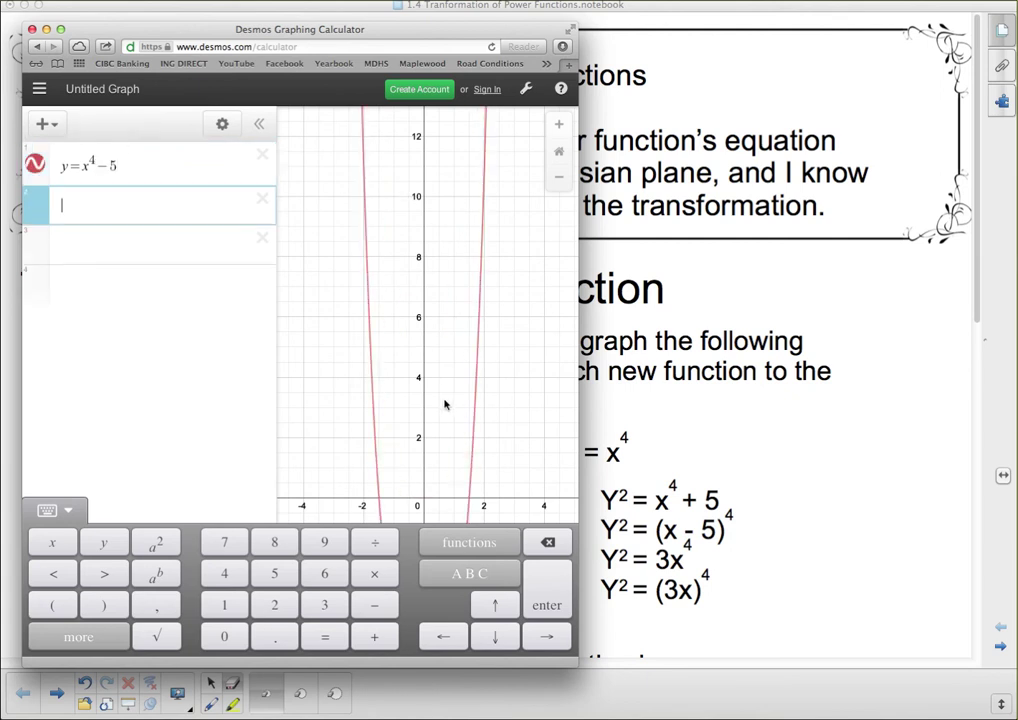
drag(450, 362, 448, 232)
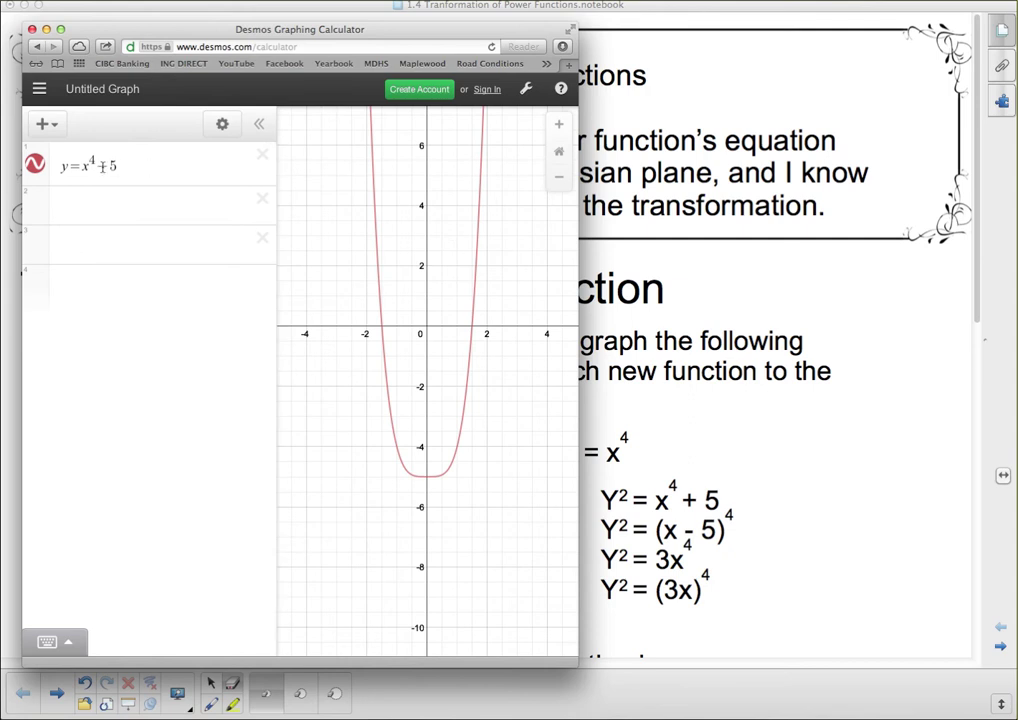
drag(101, 167, 218, 164)
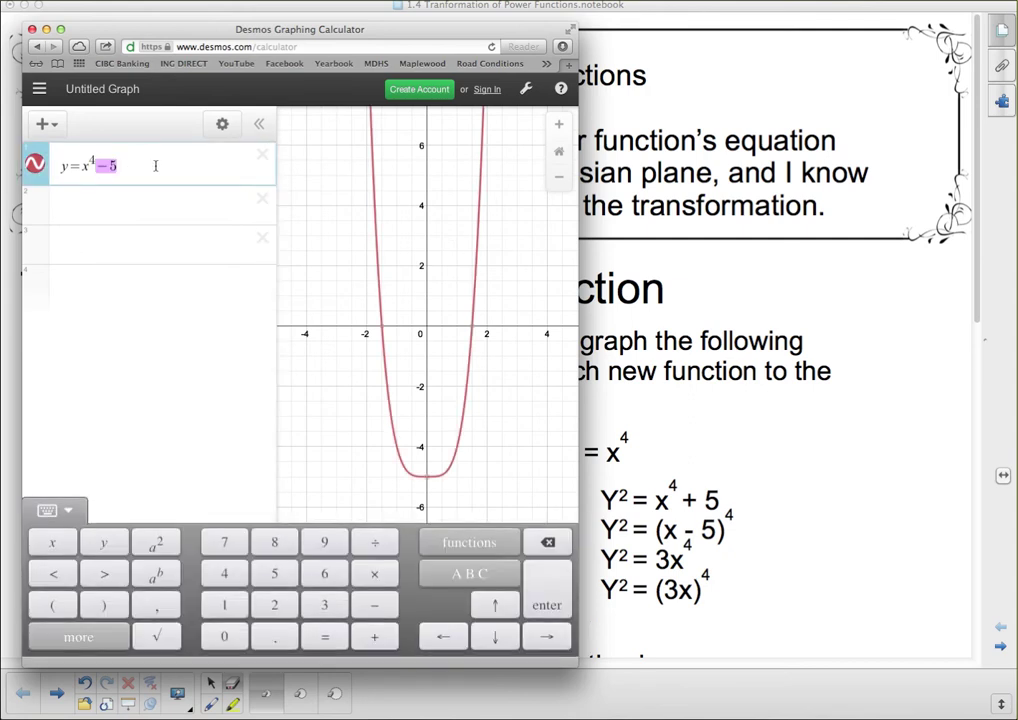
- Graph y=(x−5)⁴ with vertex at (5, 0), then change it to y=(x+5)⁴
key(BackSpace)
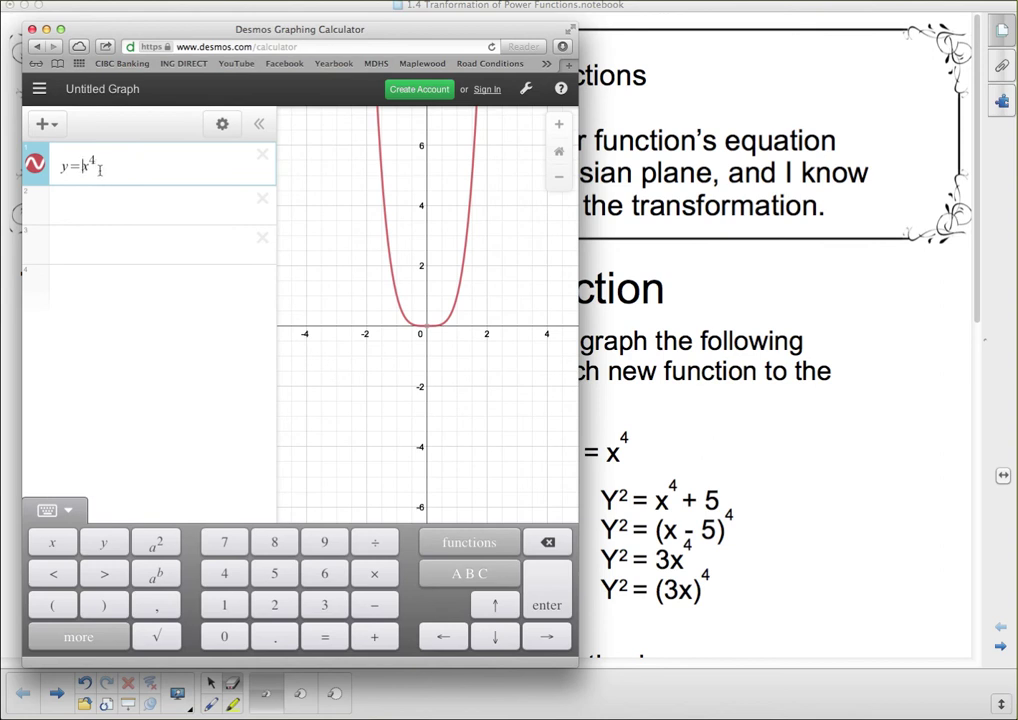
key(Left)
key(Left)
key(Left)
text(()
text(-)
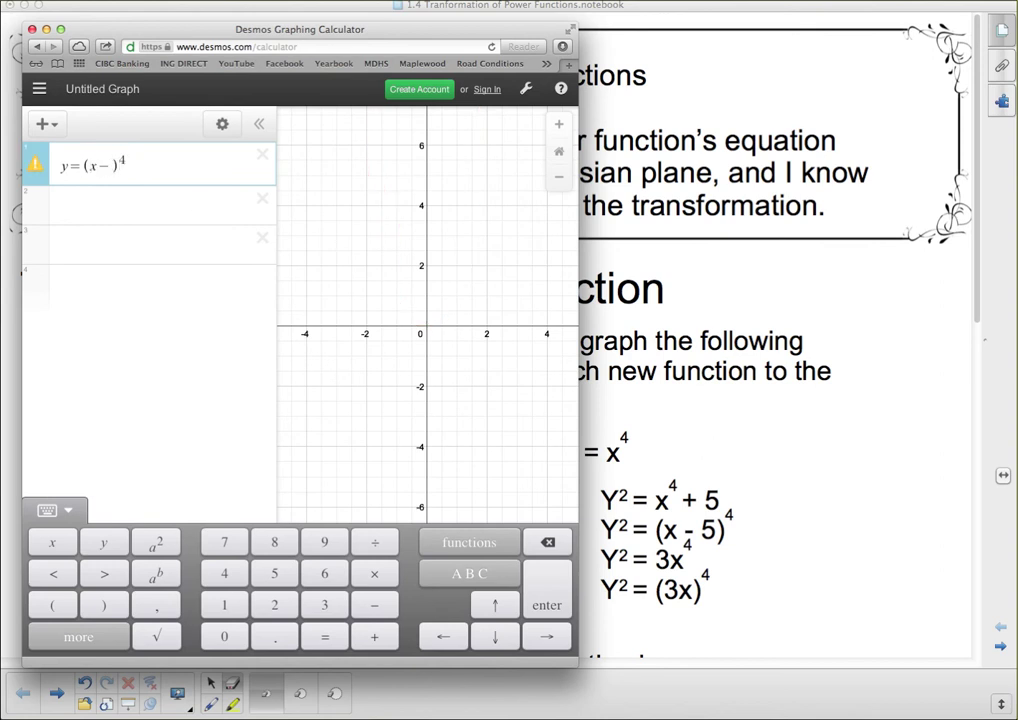
key(Left)
text(5)
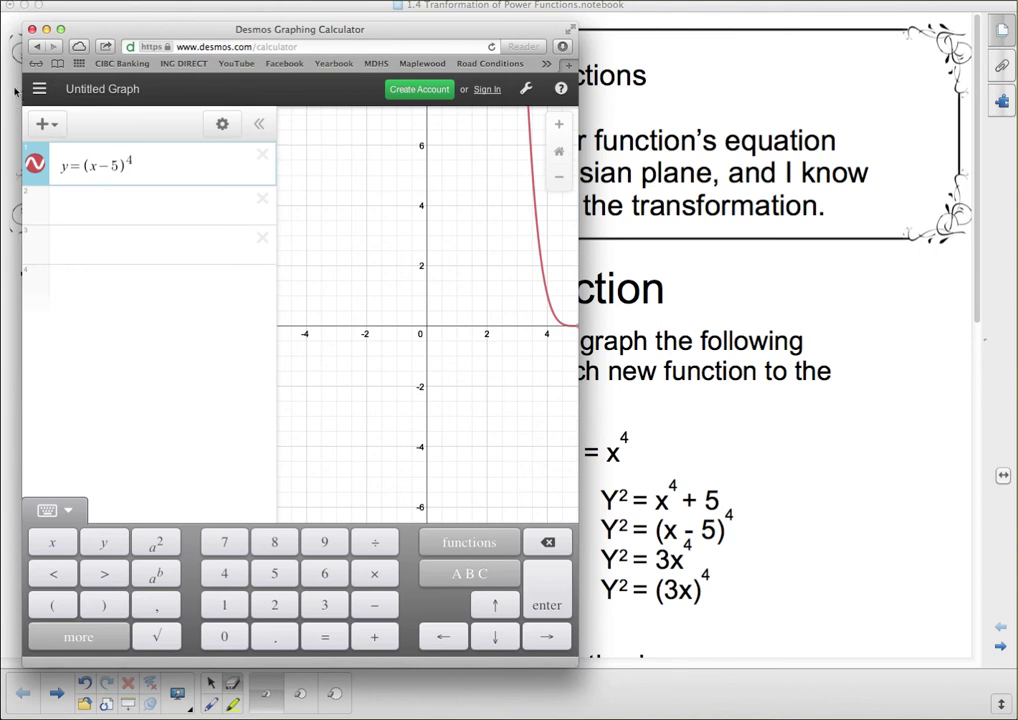
drag(516, 333, 375, 334)
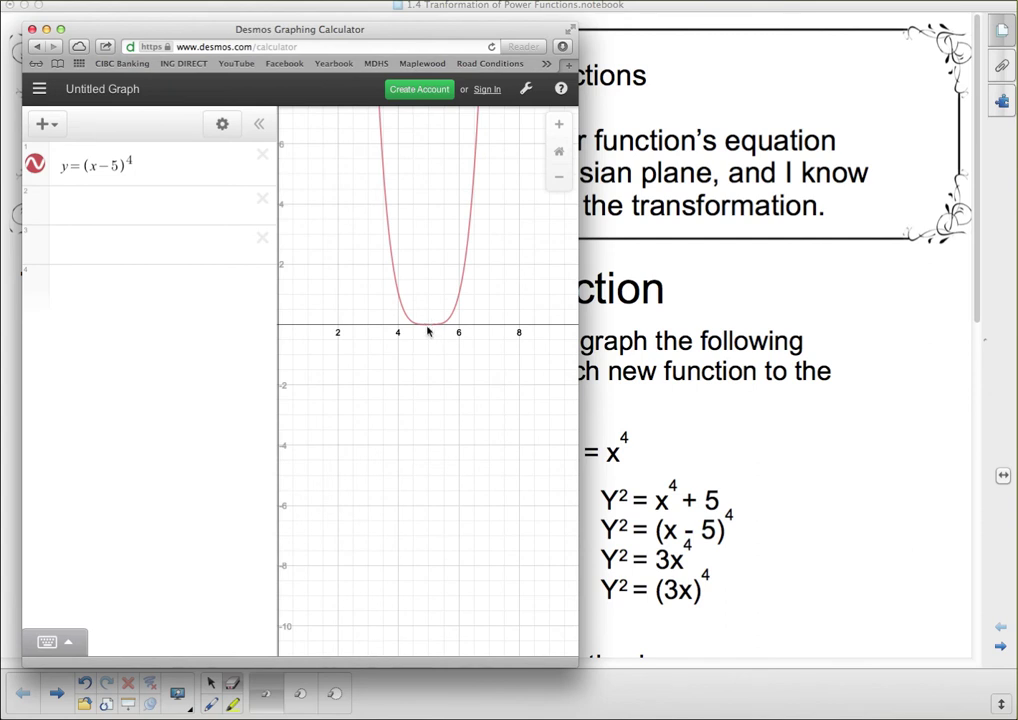
drag(110, 165, 98, 165)
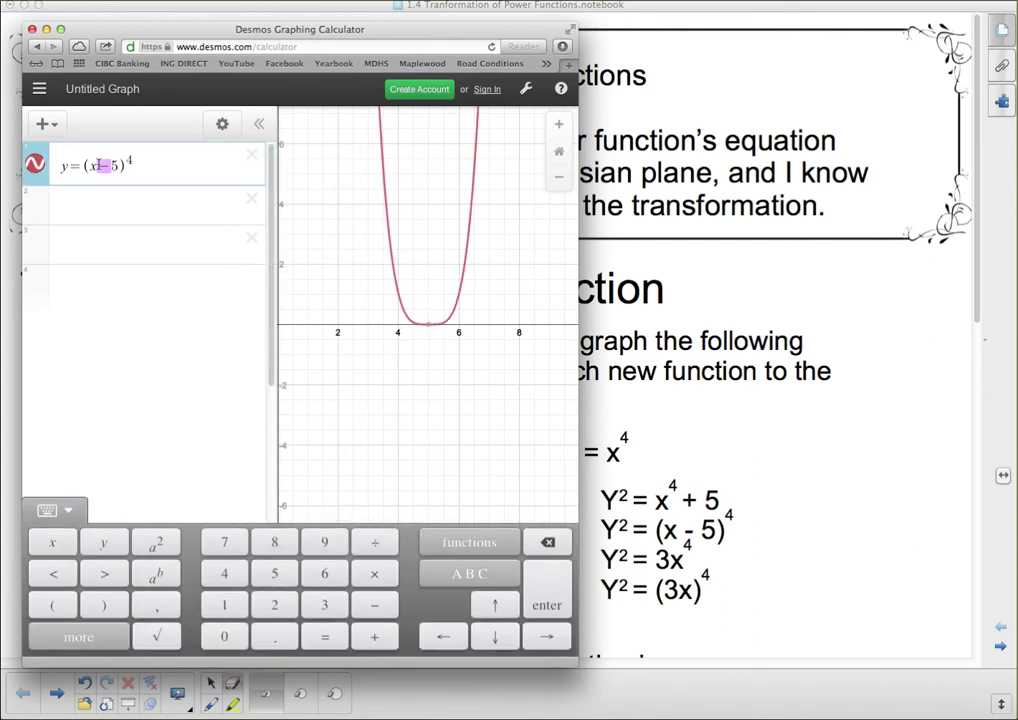
text(+)
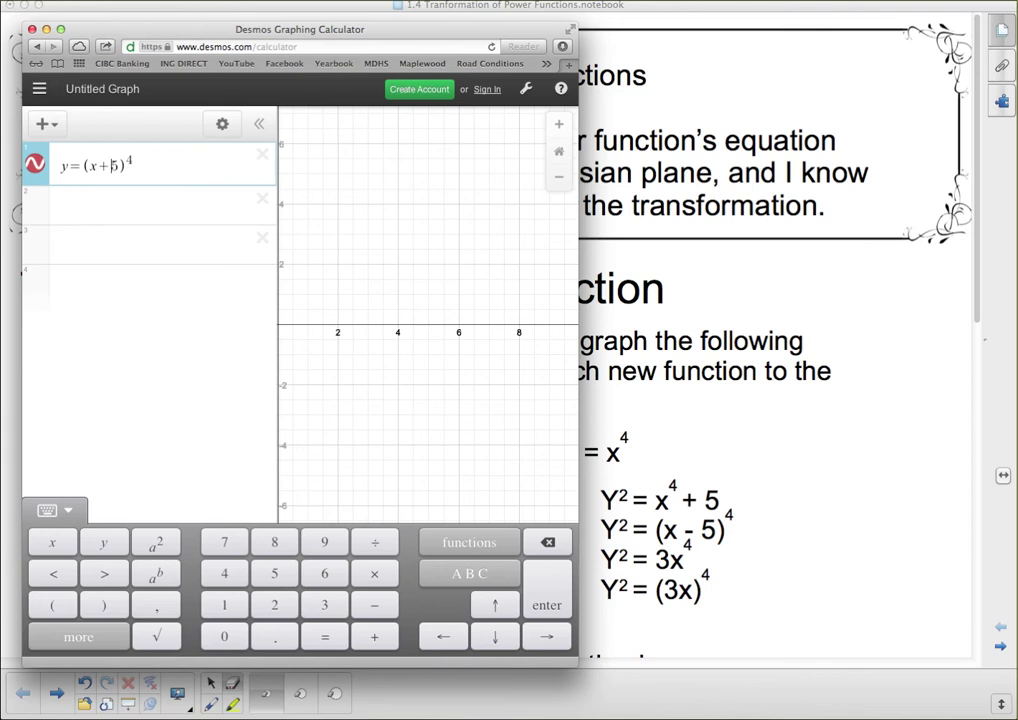